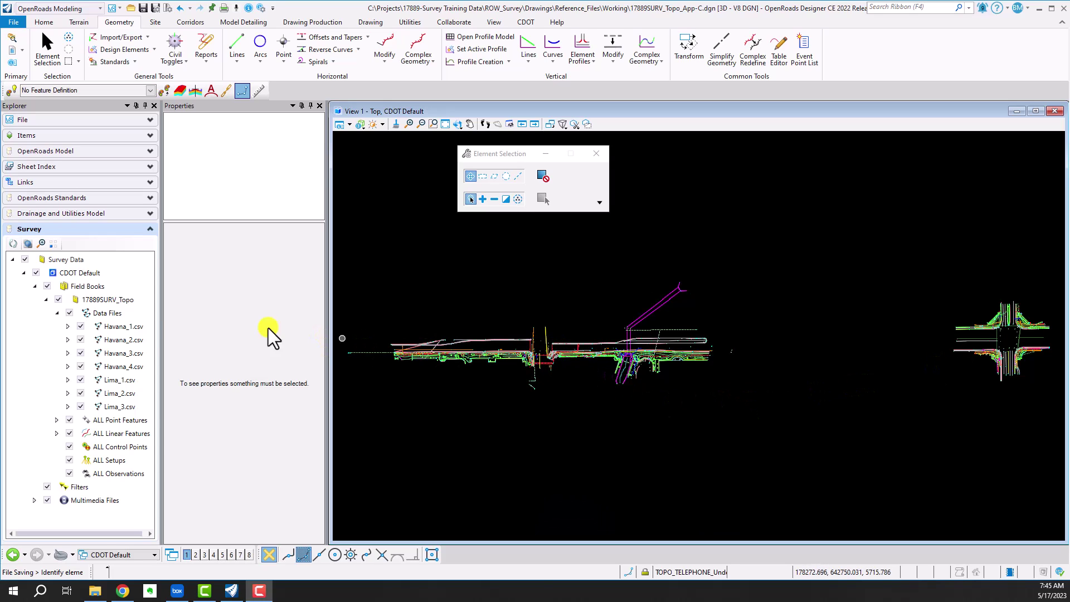
# - Show the properties of the 17889SURV_Topo field book: 7 data files, 529 linear and 4406 point features
pyautogui.click(126, 302)
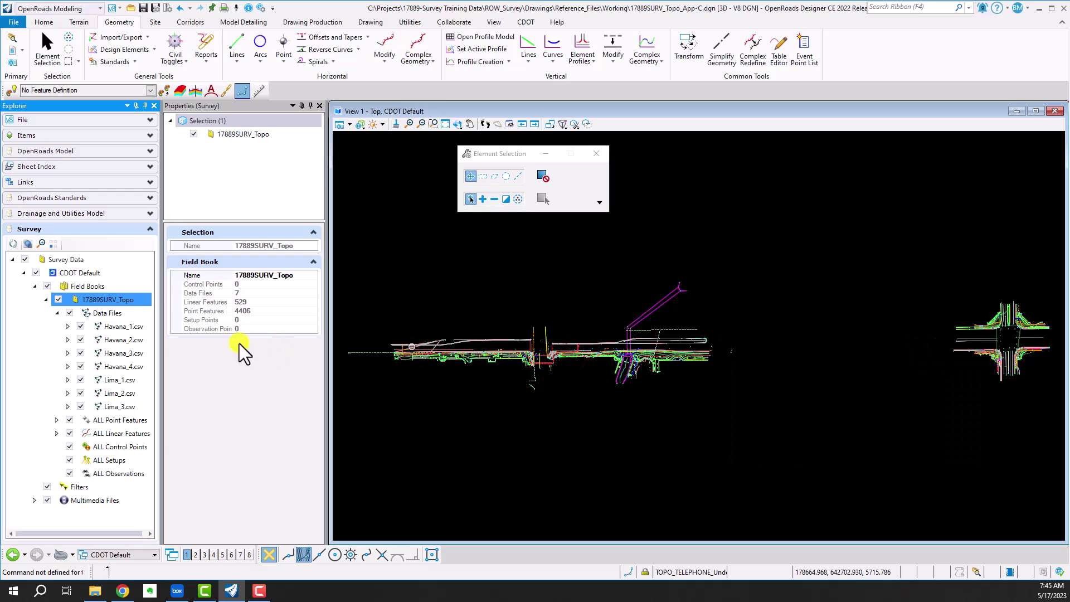
# - Create a terrain model from the entire 17889SURV_Topo field book with Edge Method set to Max Edge Length
pyautogui.rightClick(110, 304)
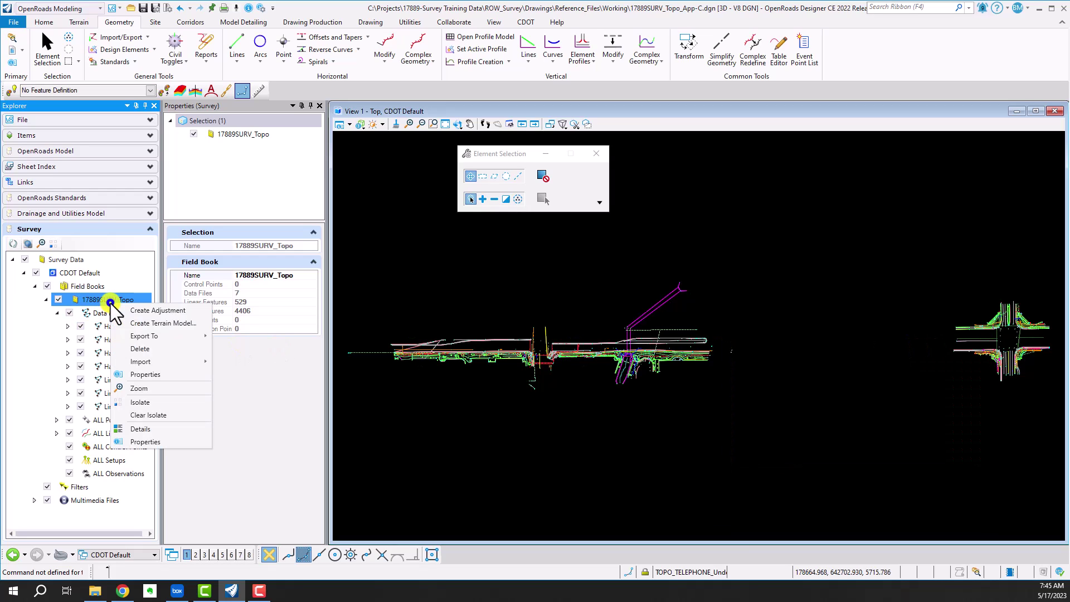
pyautogui.click(169, 325)
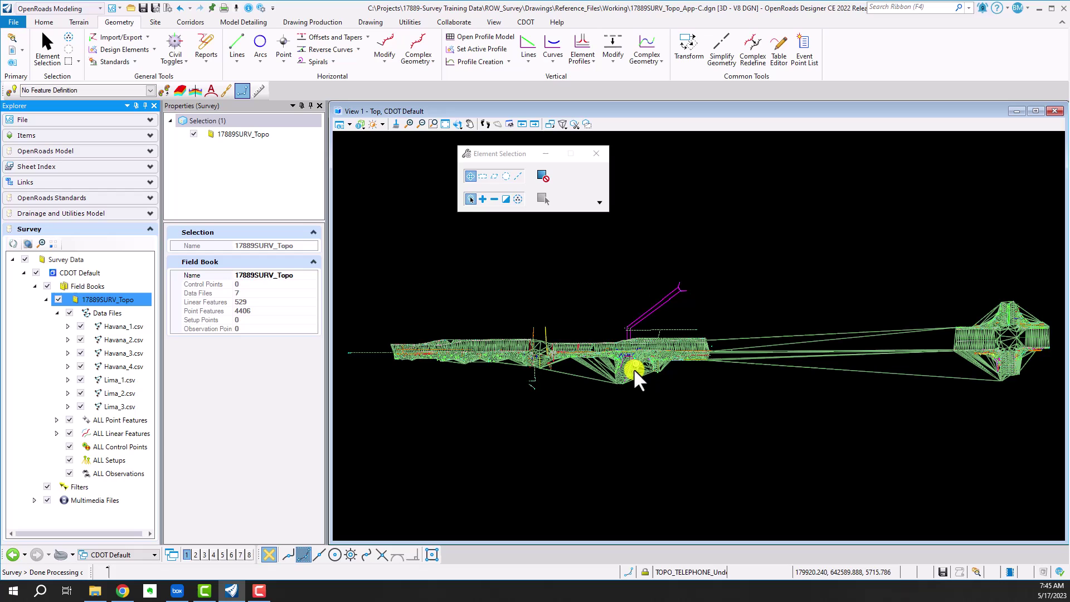
pyautogui.click(863, 369)
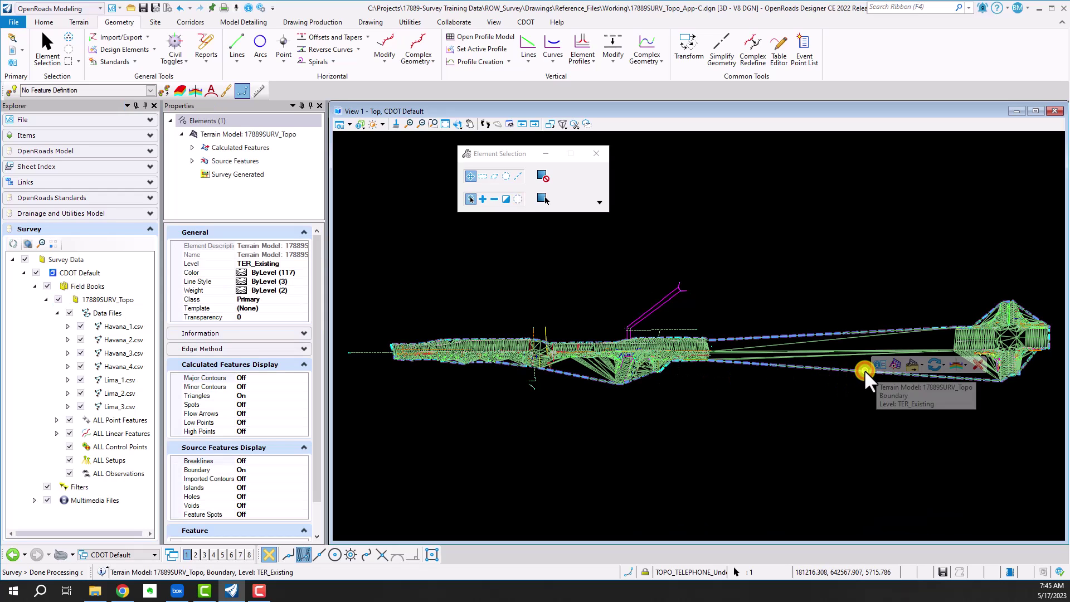
pyautogui.click(880, 365)
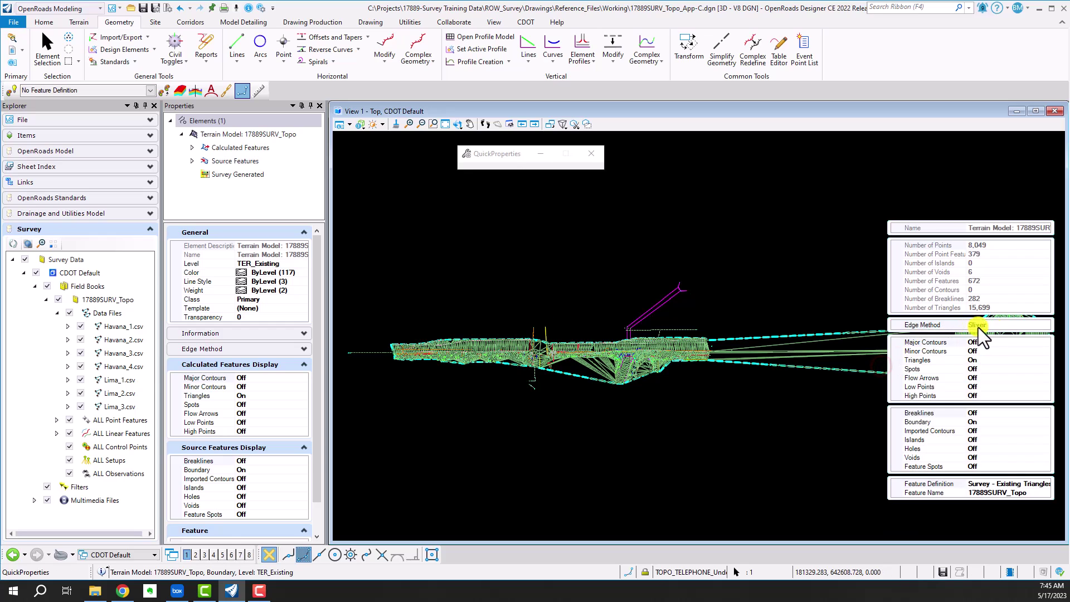
pyautogui.click(1001, 324)
pyautogui.click(1044, 325)
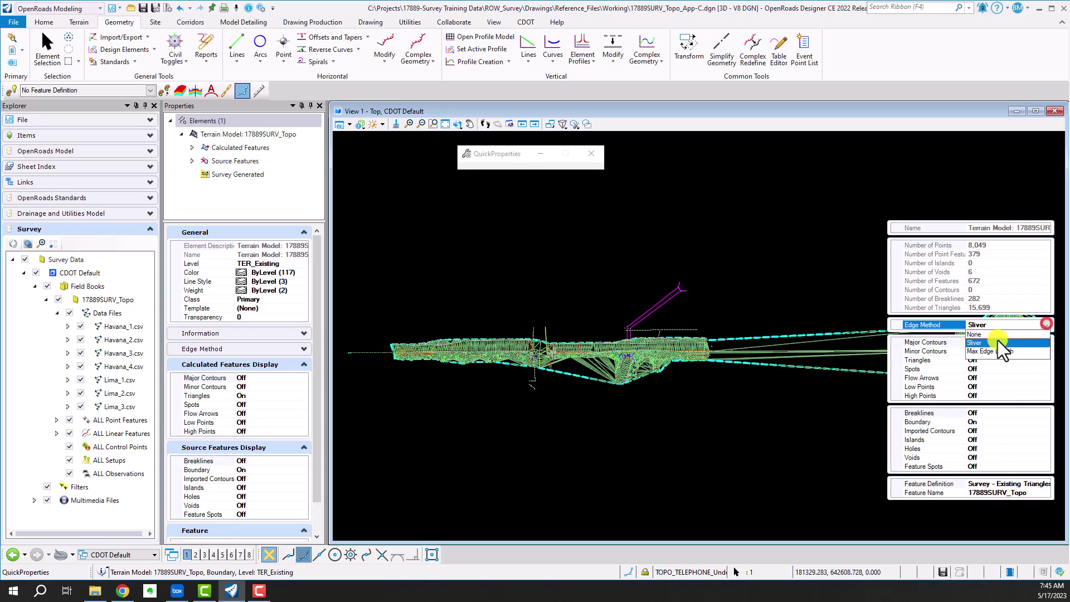
pyautogui.click(985, 350)
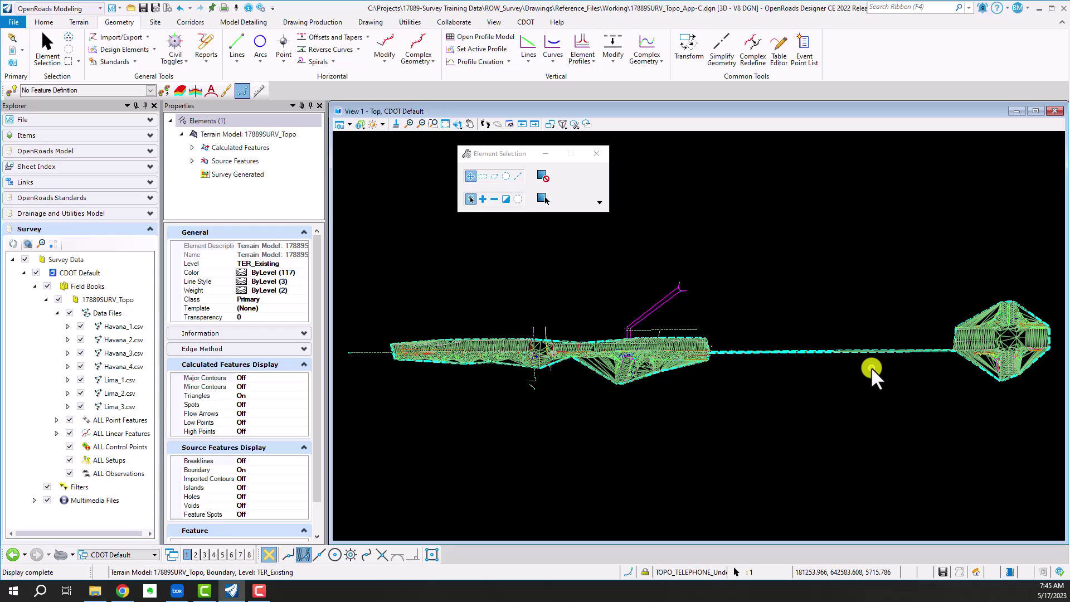
pyautogui.click(881, 344)
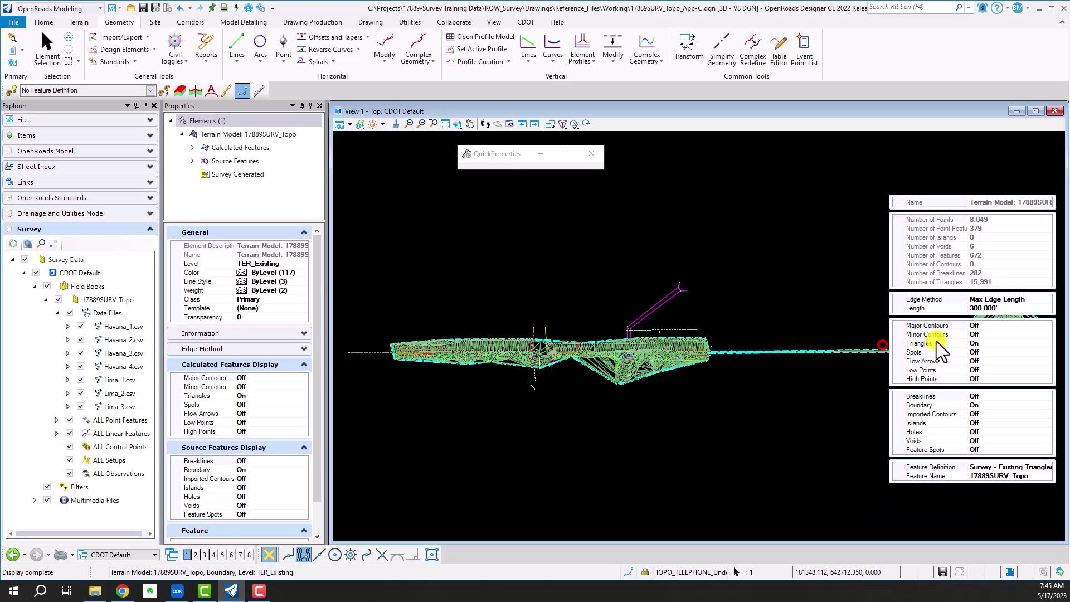
pyautogui.click(833, 374)
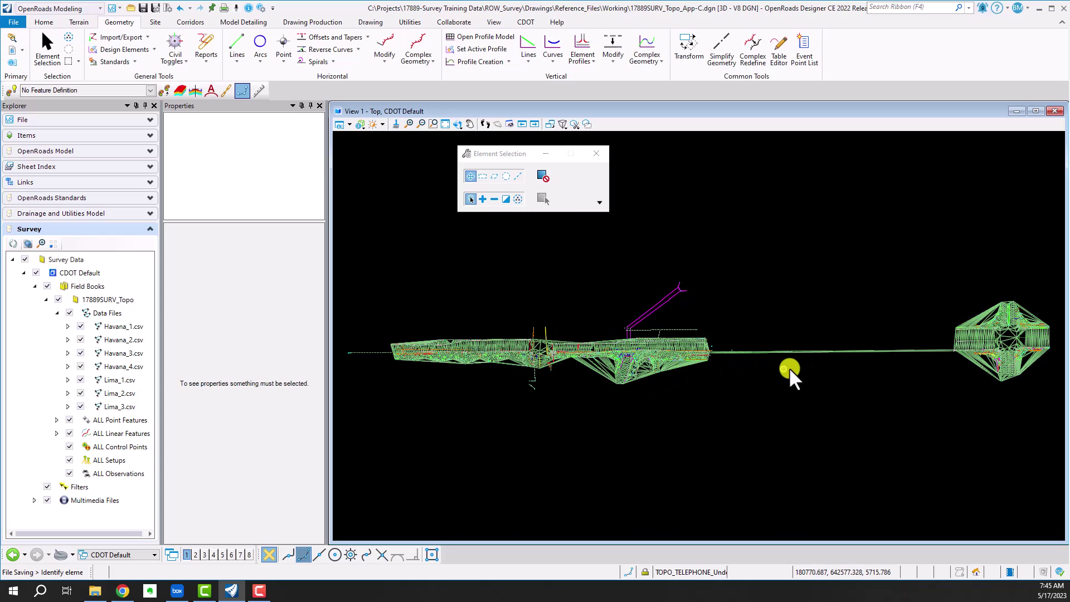
# - Delete the full-survey terrain and build a new one from the window-selected right intersection features
pyautogui.click(810, 353)
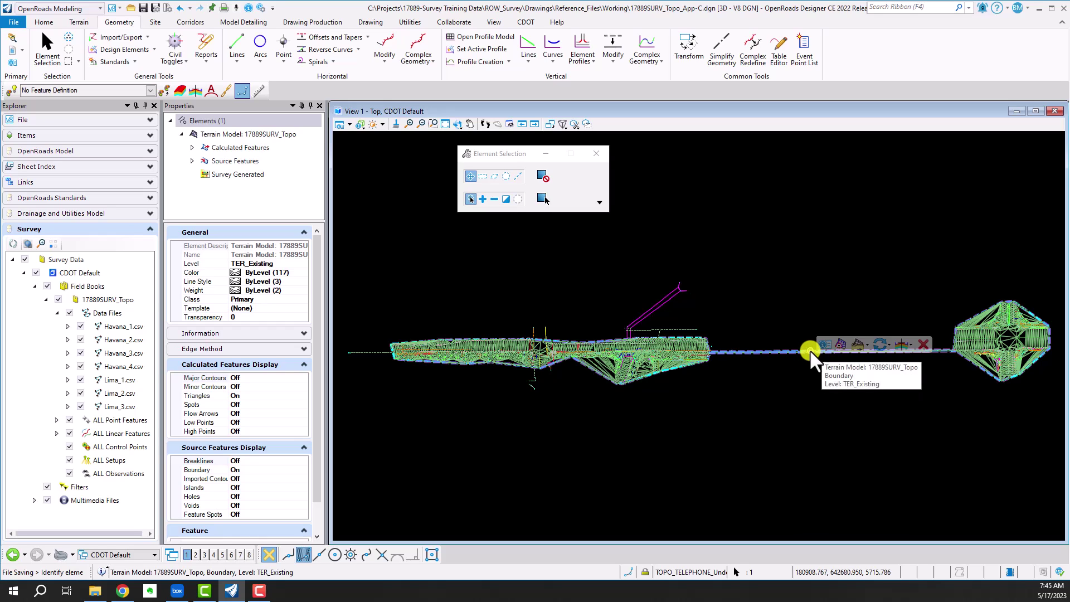
pyautogui.click(918, 343)
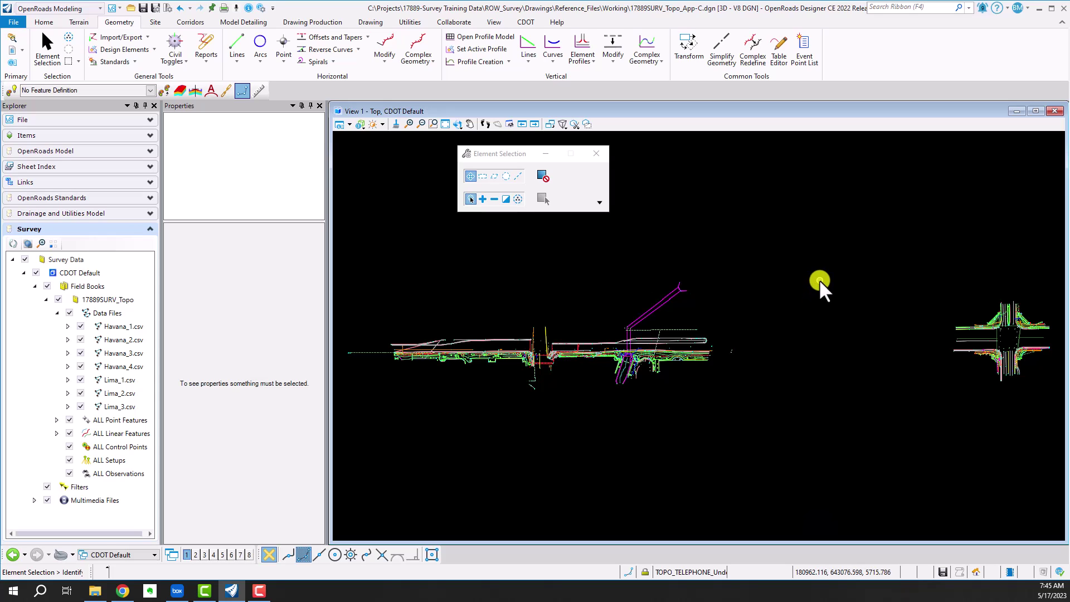
pyautogui.moveTo(917, 268); pyautogui.dragTo(1054, 426)
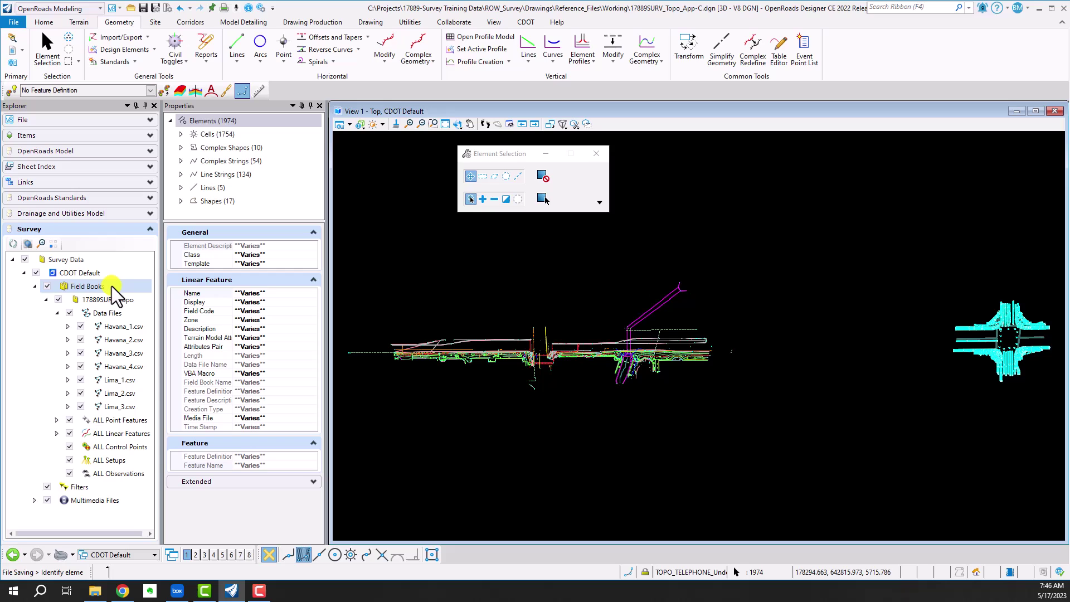
pyautogui.keyDown('ctrl'); pyautogui.rightClick(112, 286); pyautogui.keyUp('ctrl')
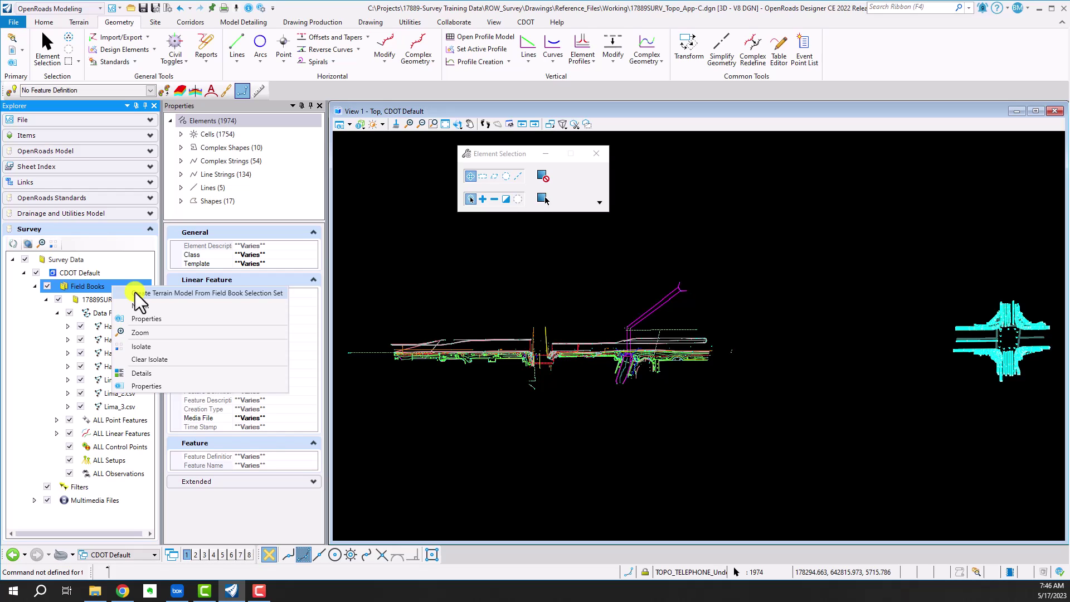
pyautogui.click(135, 292)
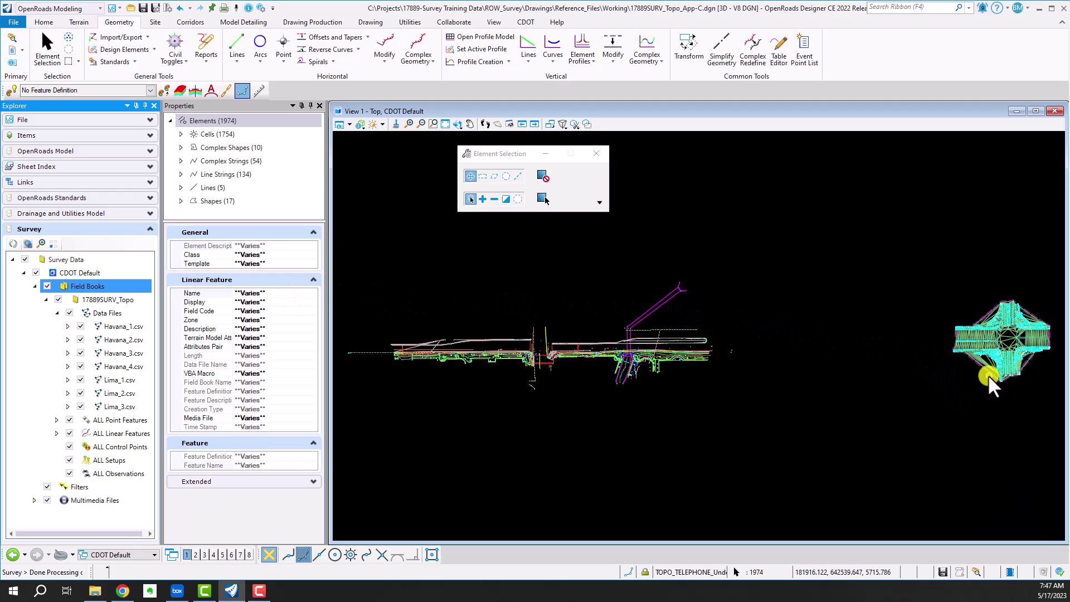
pyautogui.click(949, 394)
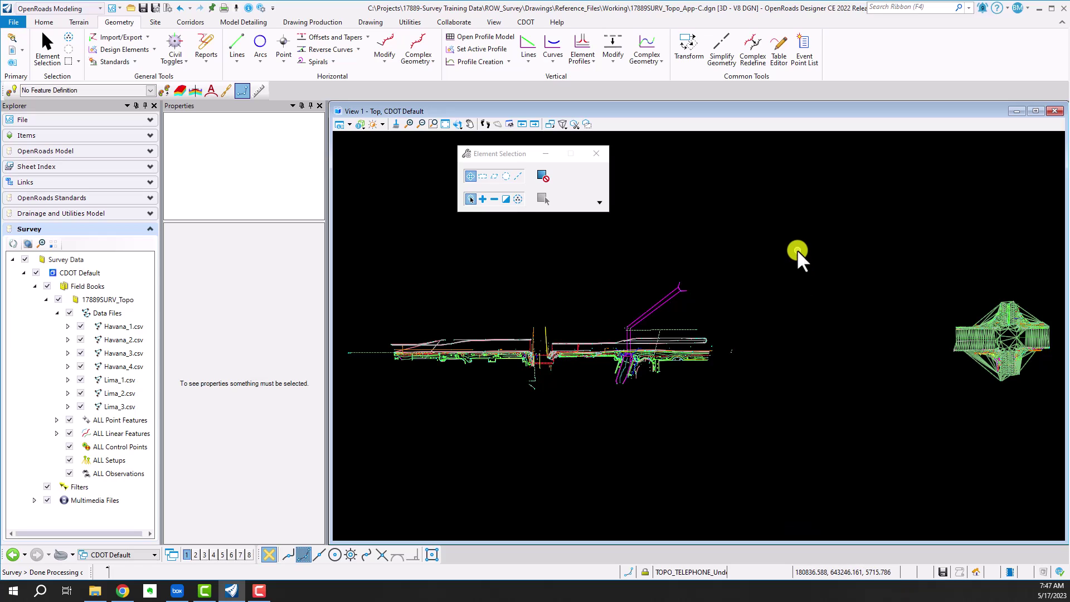
# - Window-select the left road corridor features and create a terrain from that field book selection set
pyautogui.moveTo(798, 243)
pyautogui.mouseDown()
pyautogui.moveTo(788, 285)
pyautogui.moveTo(497, 437)
pyautogui.moveTo(339, 413)
pyautogui.mouseUp()
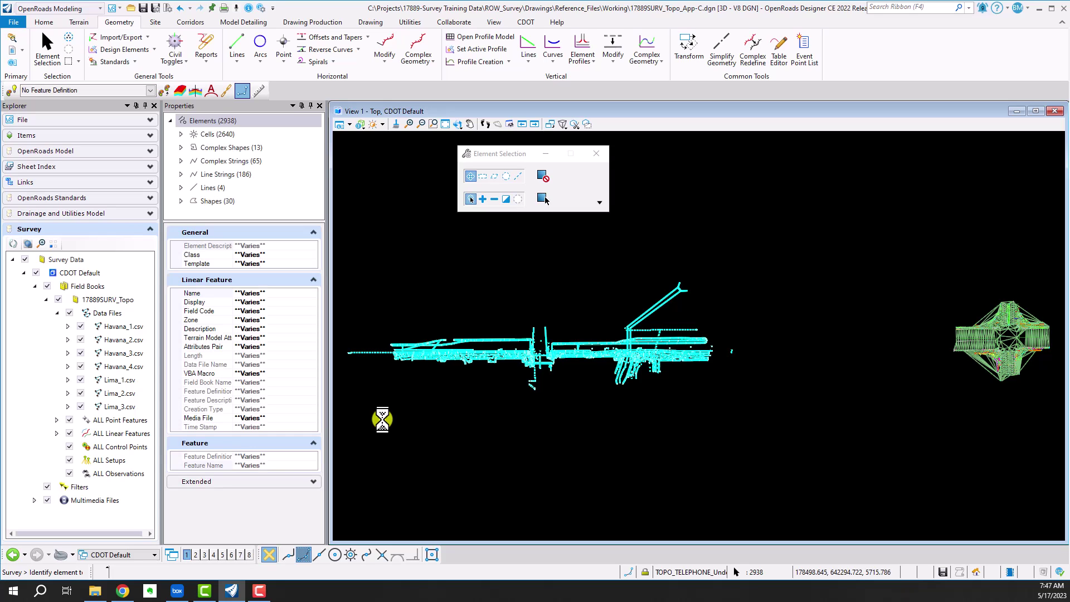
pyautogui.keyDown('ctrl'); pyautogui.rightClick(104, 286); pyautogui.keyUp('ctrl')
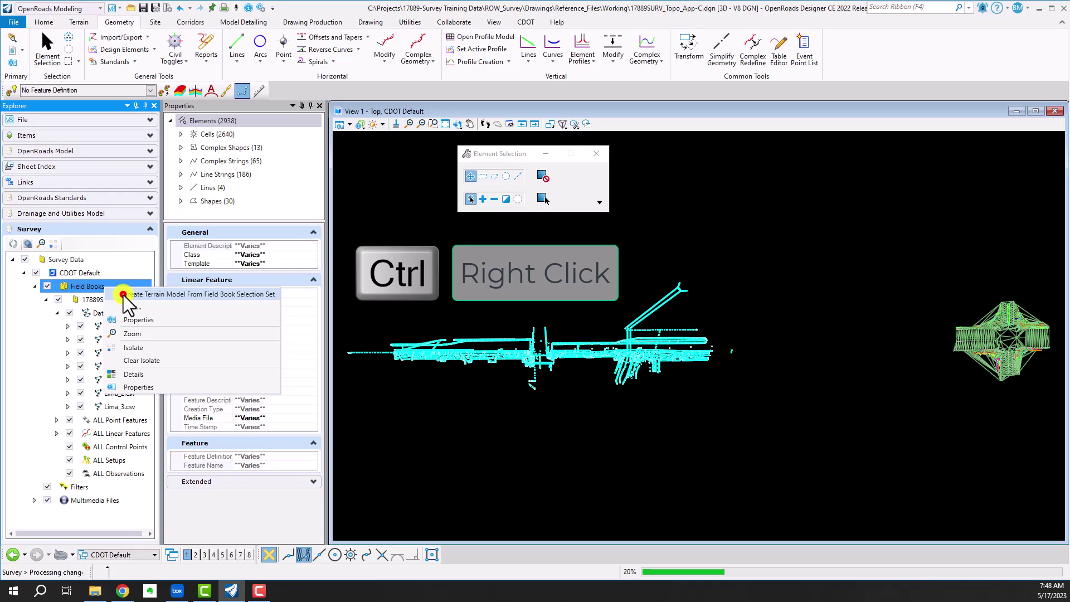
pyautogui.click(122, 296)
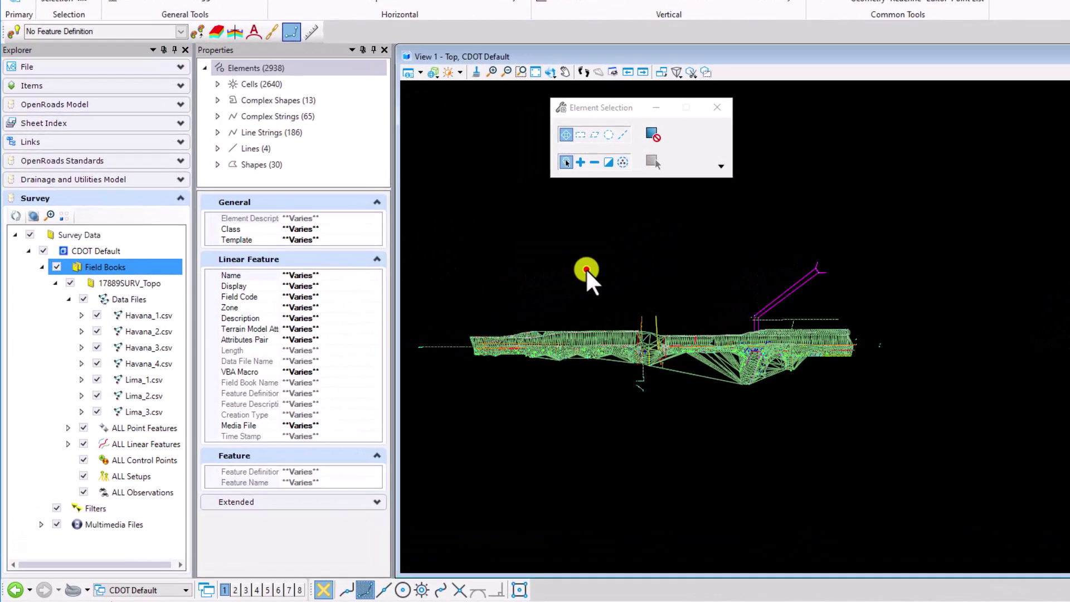
pyautogui.click(479, 286)
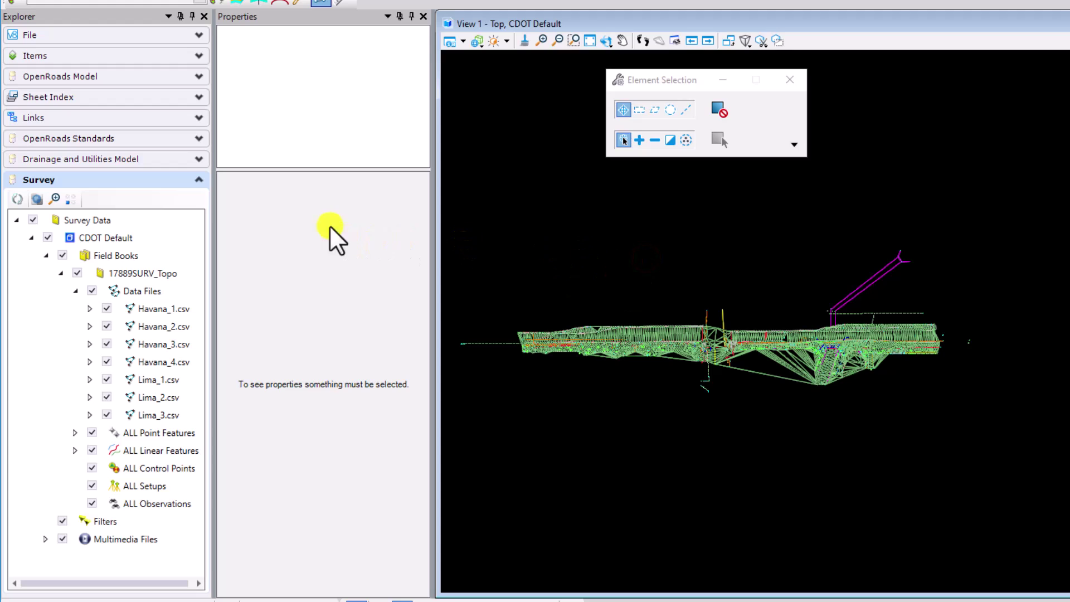
# - Rename the terrain Surface Selection under Survey - Existing Triangles to Lima
pyautogui.click(105, 78)
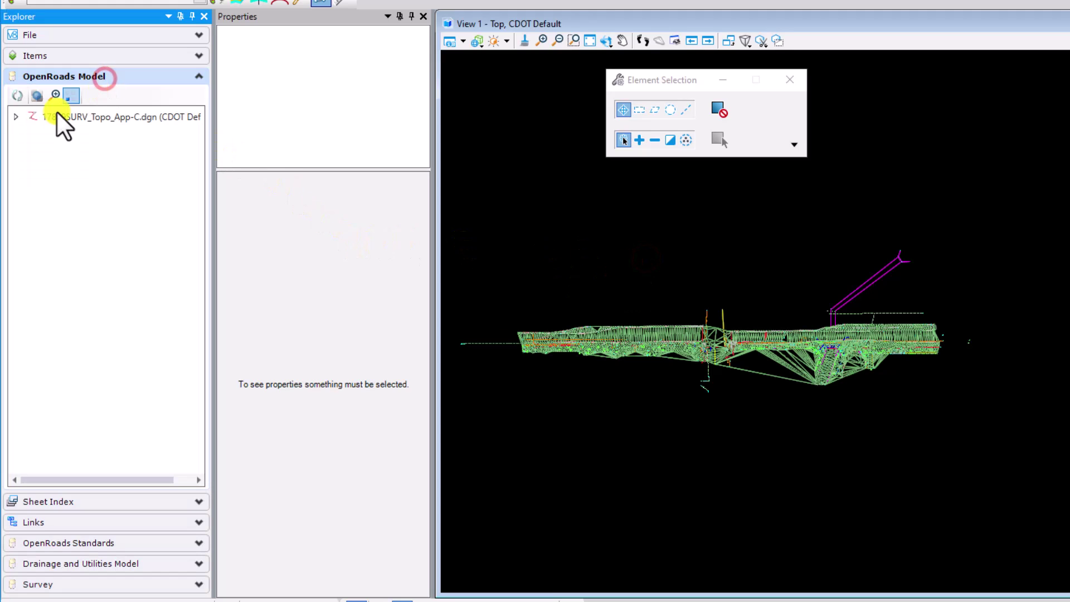
pyautogui.click(16, 116)
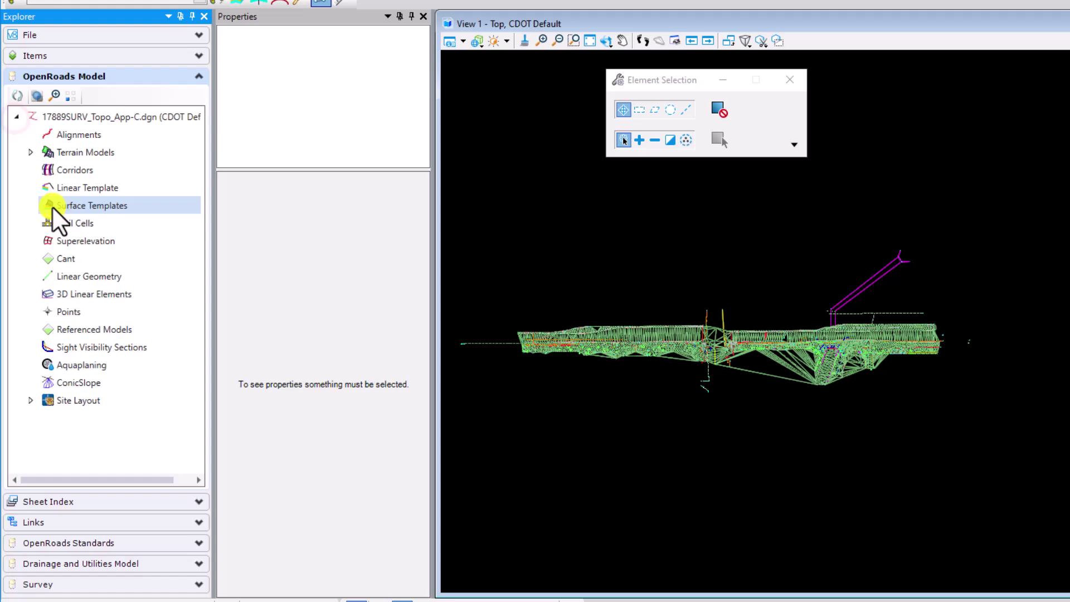
pyautogui.click(31, 152)
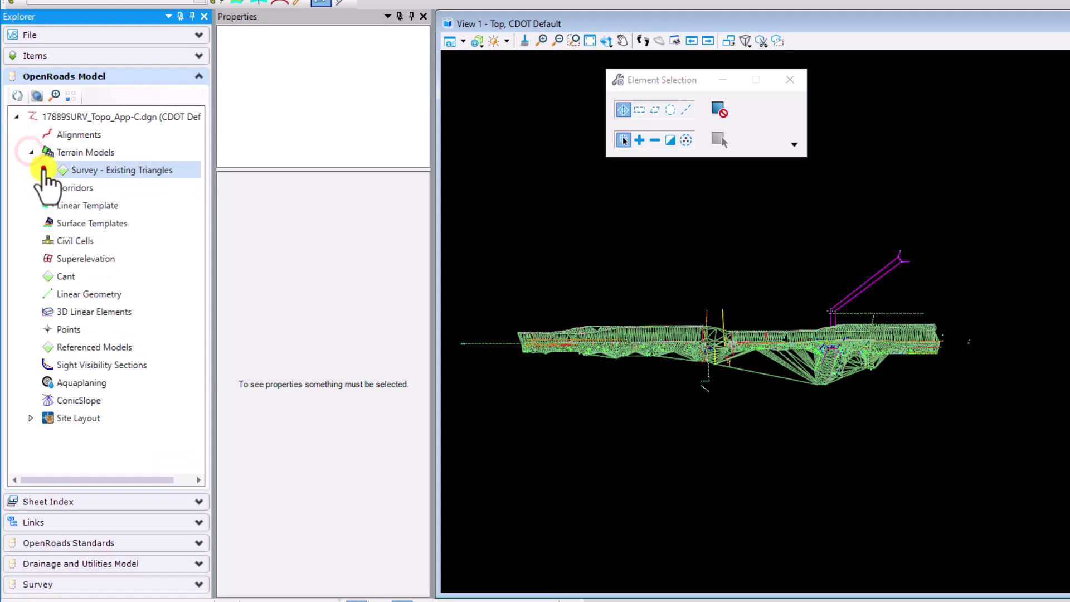
pyautogui.click(46, 170)
pyautogui.click(110, 185)
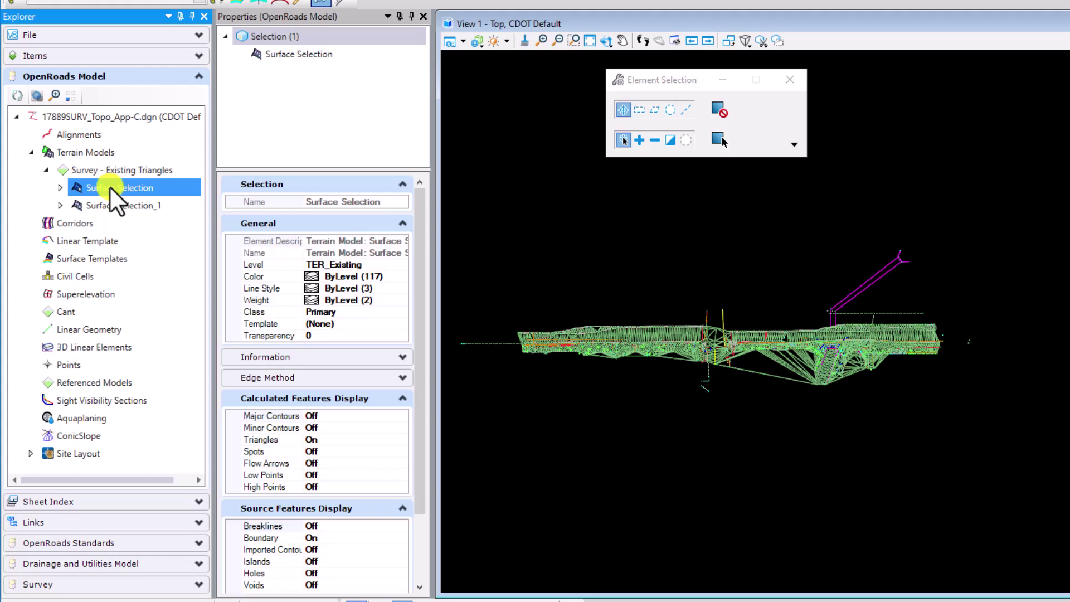
pyautogui.scroll(-3, 368, 332)
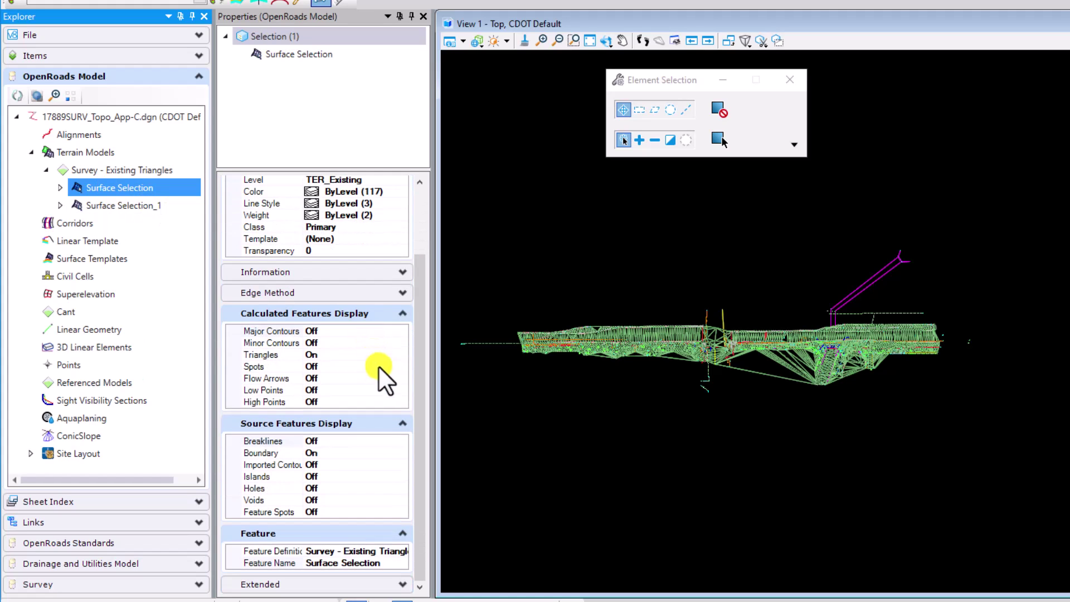
pyautogui.click(388, 563)
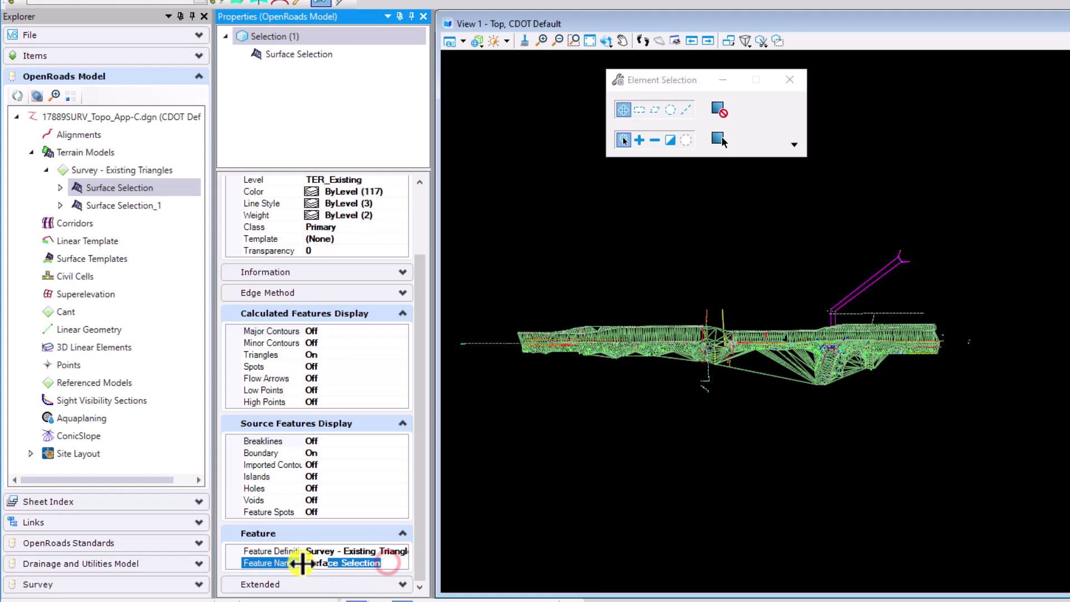
pyautogui.click(322, 564)
pyautogui.click(390, 563)
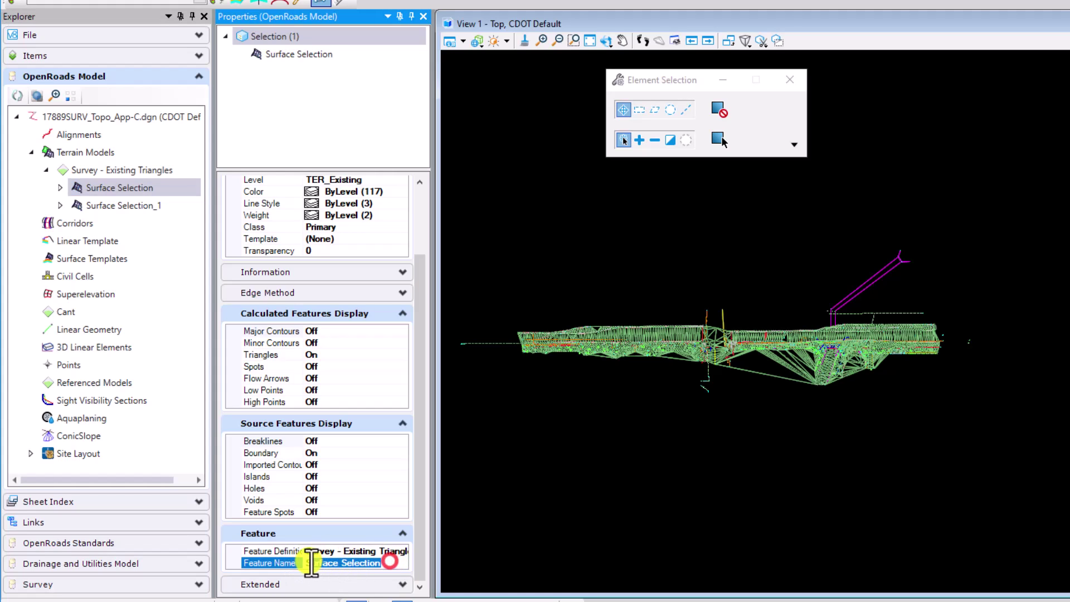
pyautogui.write('Lima')
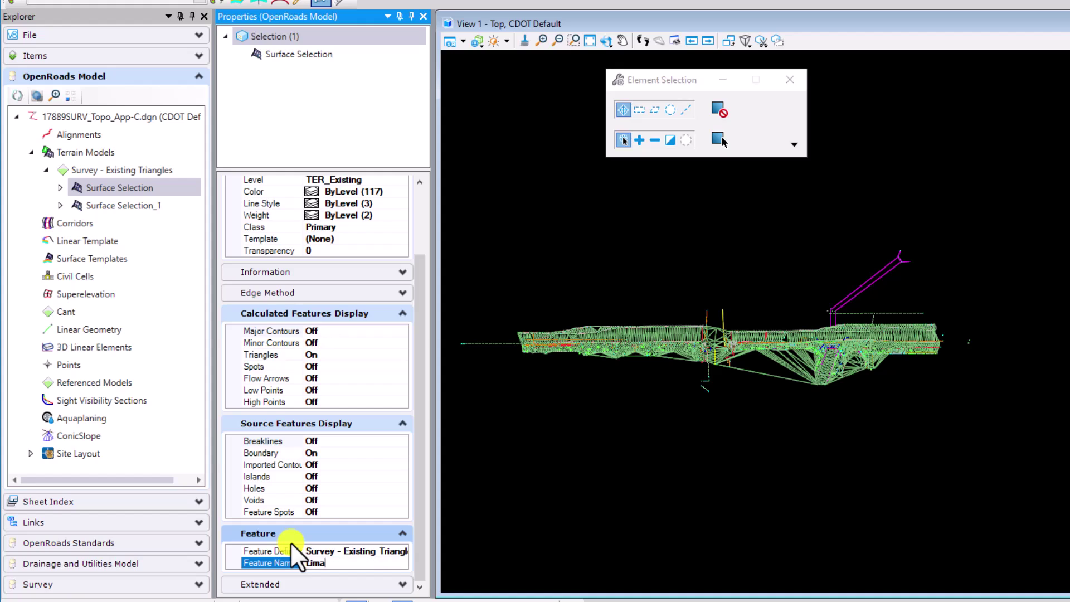
pyautogui.click(120, 207)
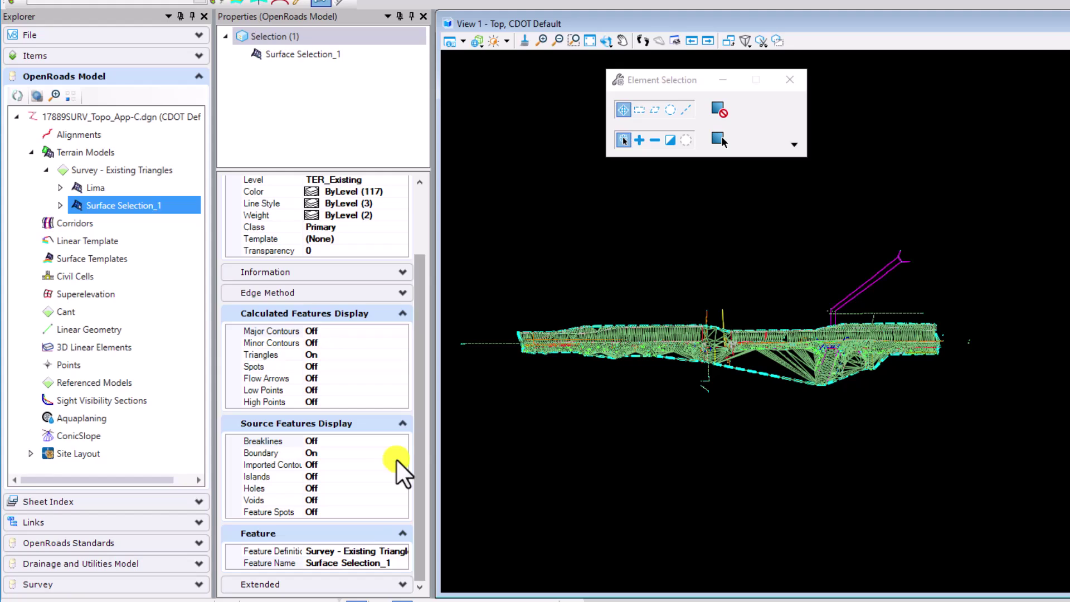
# - Rename Surface Selection_1 to Havana and save the design file
pyautogui.moveTo(398, 570); pyautogui.dragTo(307, 565)
pyautogui.click(314, 563)
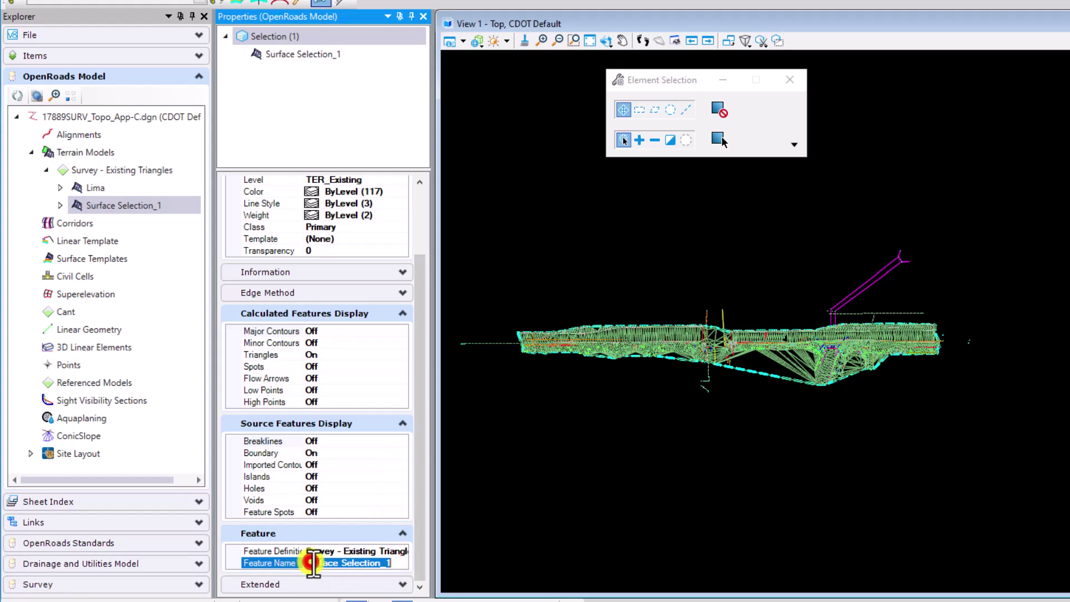
pyautogui.write('Havana')
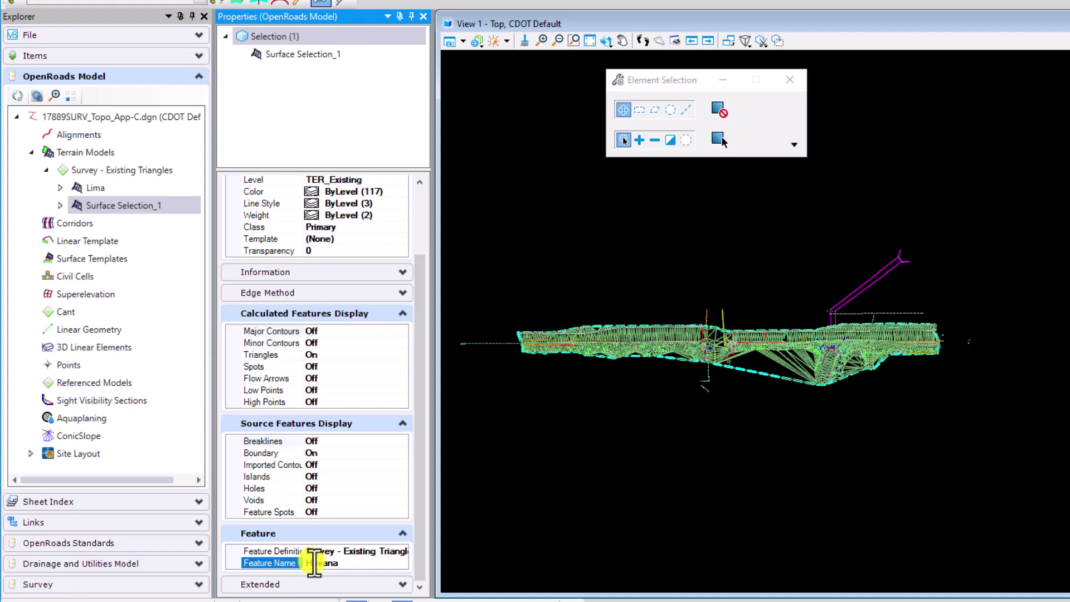
pyautogui.press('Return')
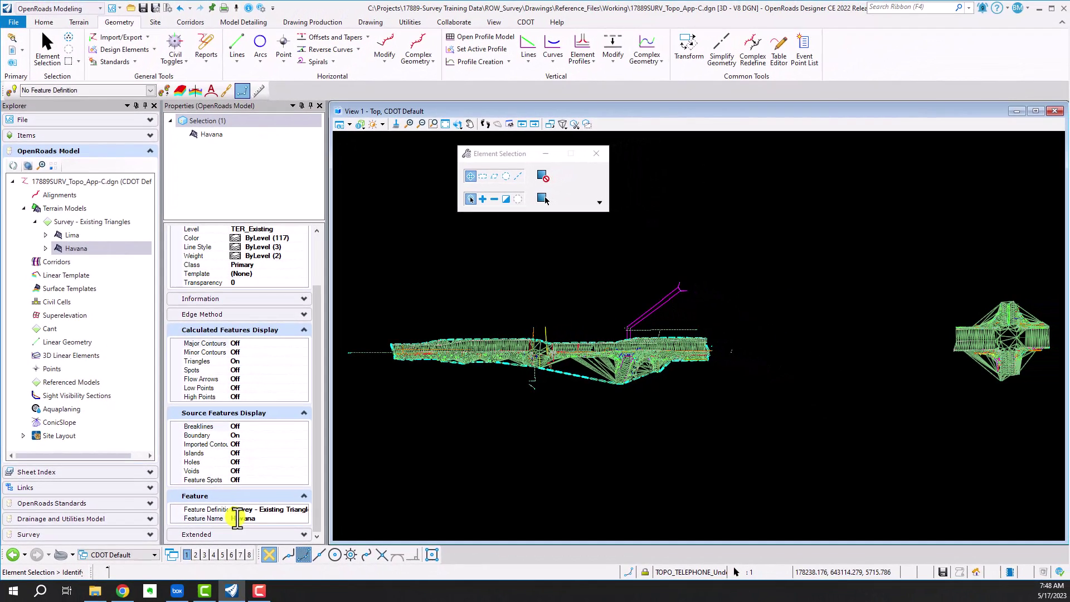
pyautogui.click(770, 370)
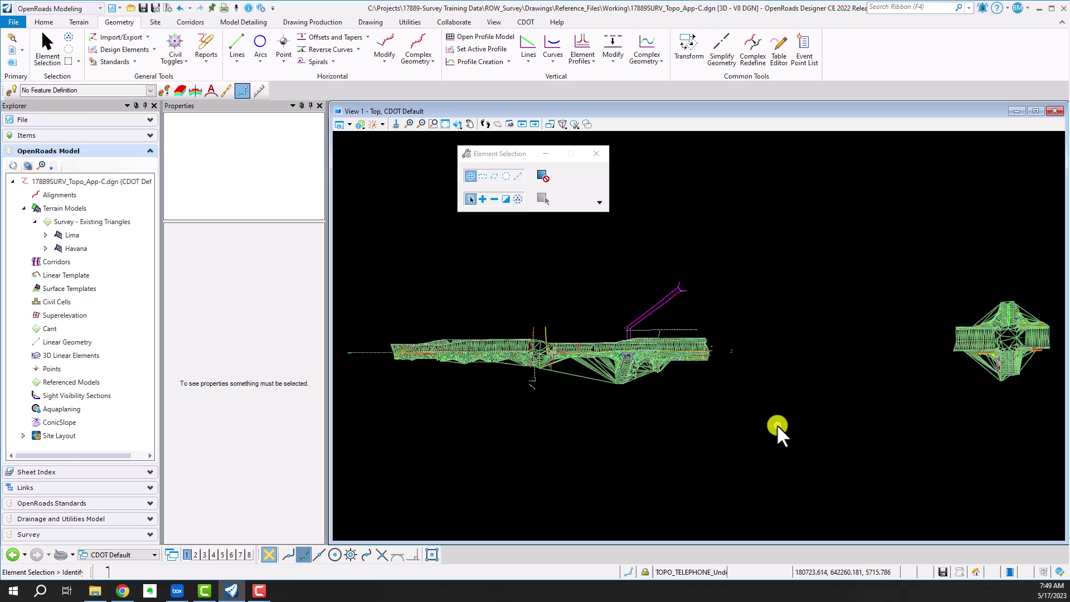
pyautogui.hotkey('ctrl', 's')
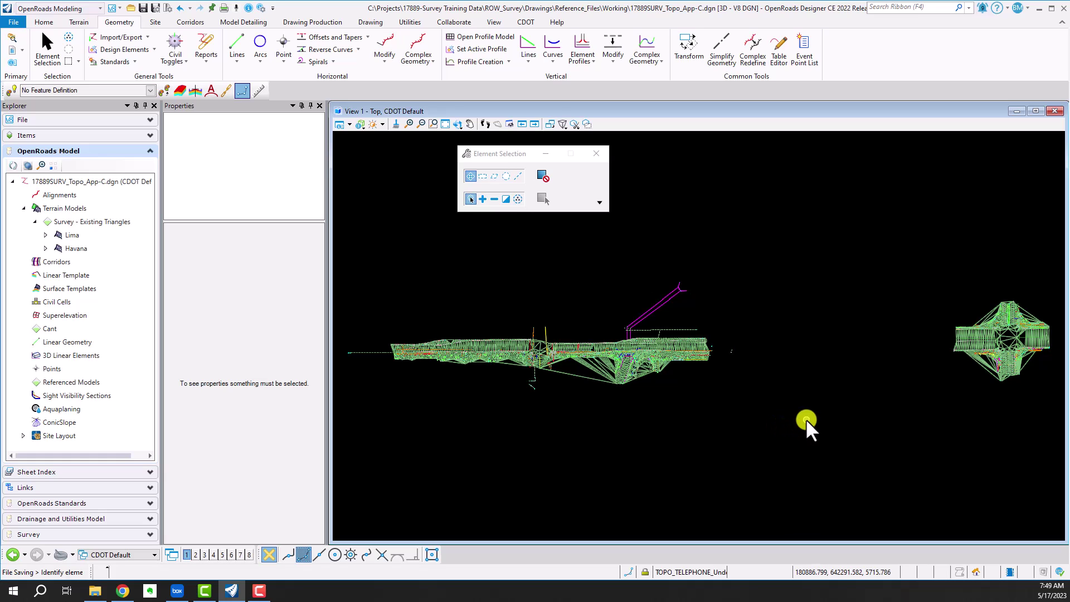